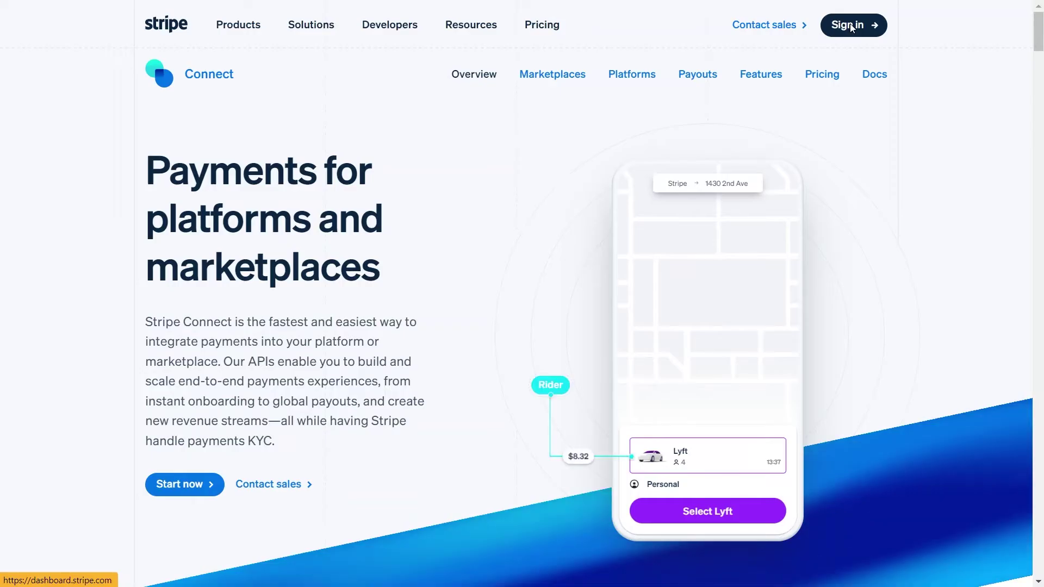
# - Sign in to the Stripe account and reach the dashboard's Balances overview
pyautogui.click(852, 25)
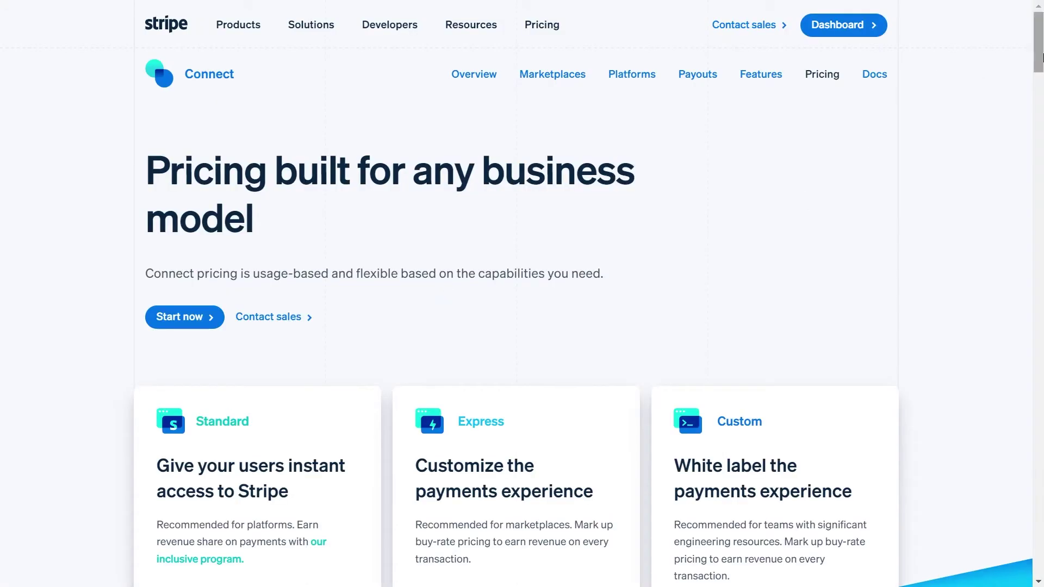
pyautogui.moveTo(1039, 58)
pyautogui.mouseDown()
pyautogui.moveTo(1039, 94)
pyautogui.moveTo(1042, 85)
pyautogui.mouseUp()
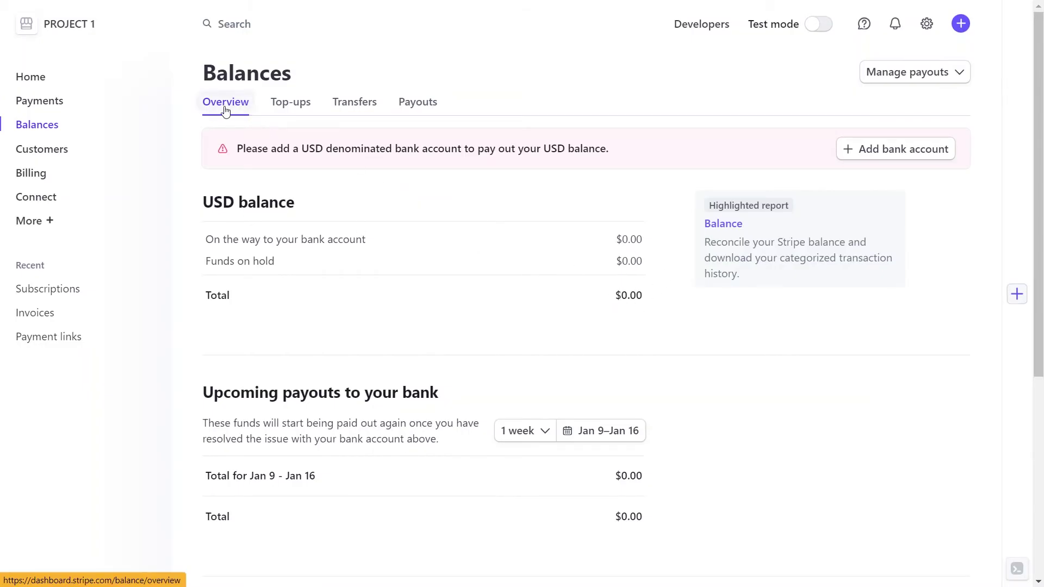
# - From Balances, start adding a payout bank account and have the verification email link sent
pyautogui.click(36, 102)
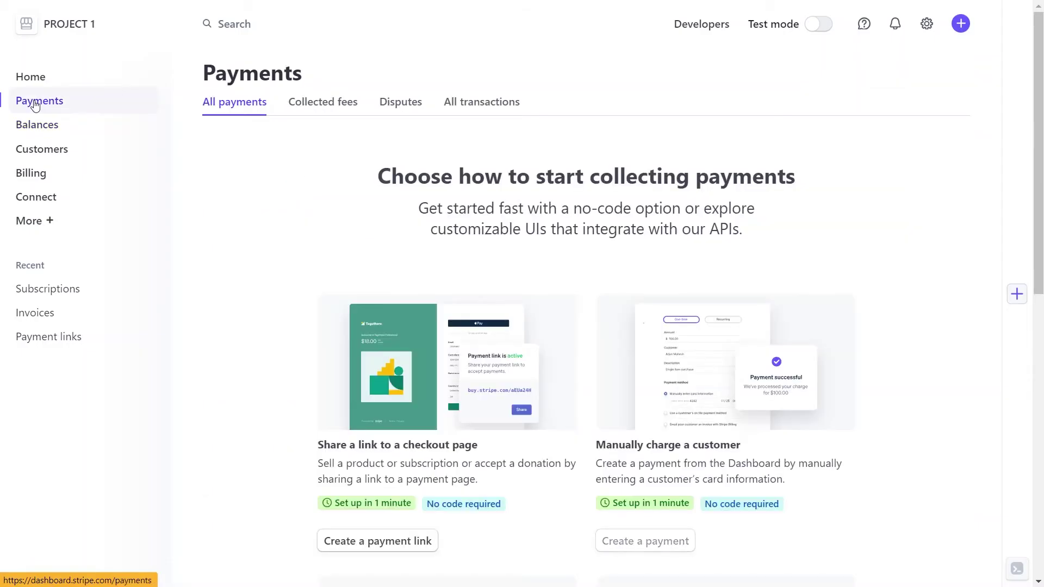
pyautogui.click(42, 124)
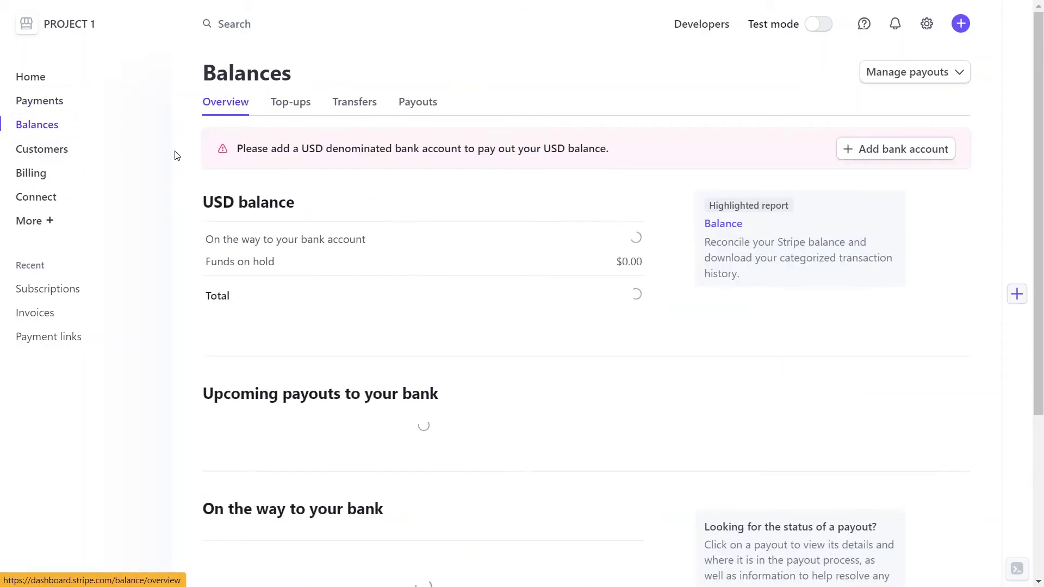
pyautogui.click(887, 149)
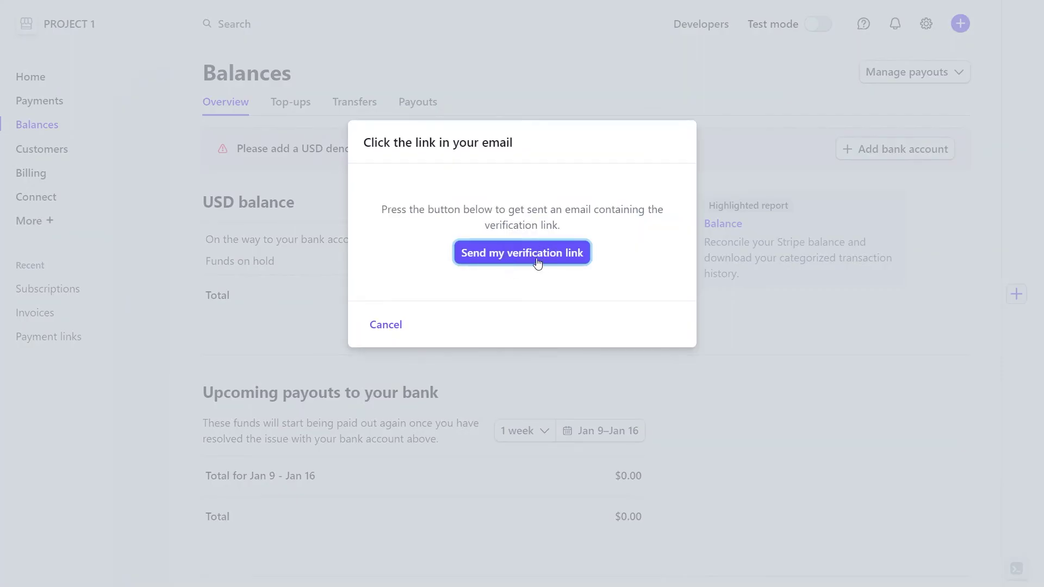
pyautogui.click(527, 259)
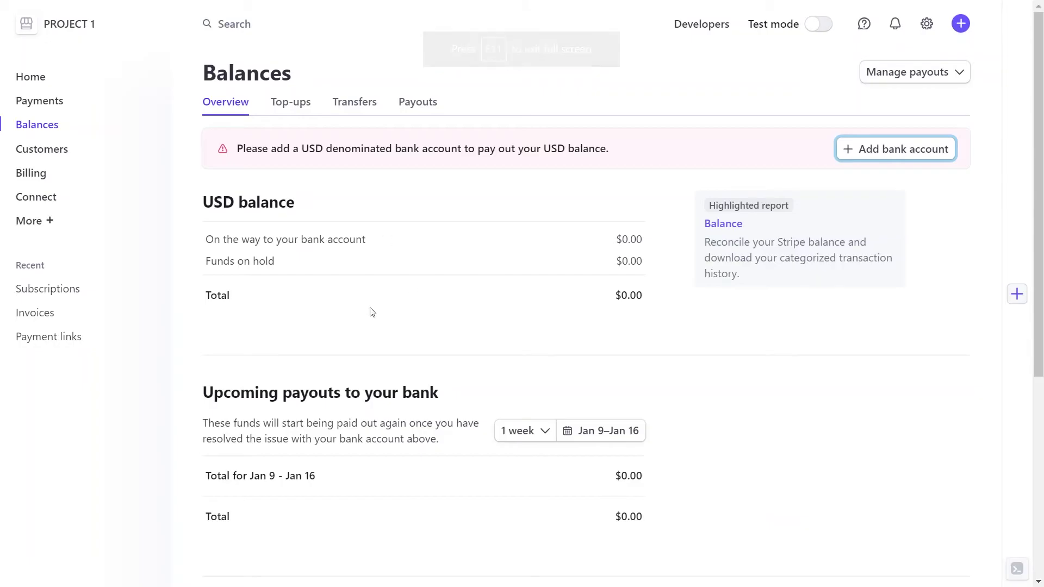
# - From Payments, start a new payment link with a brand-new product
pyautogui.click(49, 101)
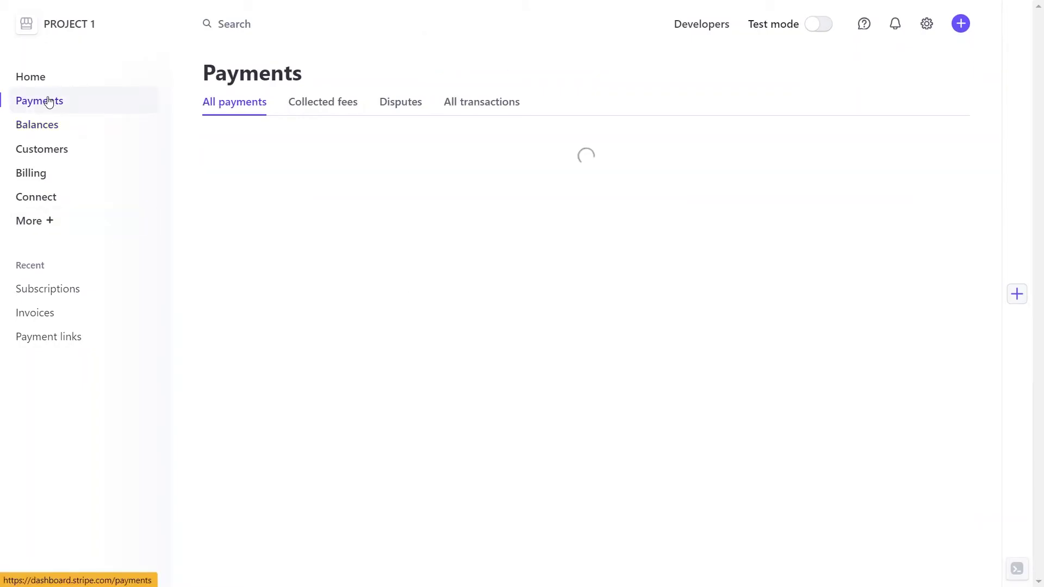
pyautogui.scroll(-2, 338, 273)
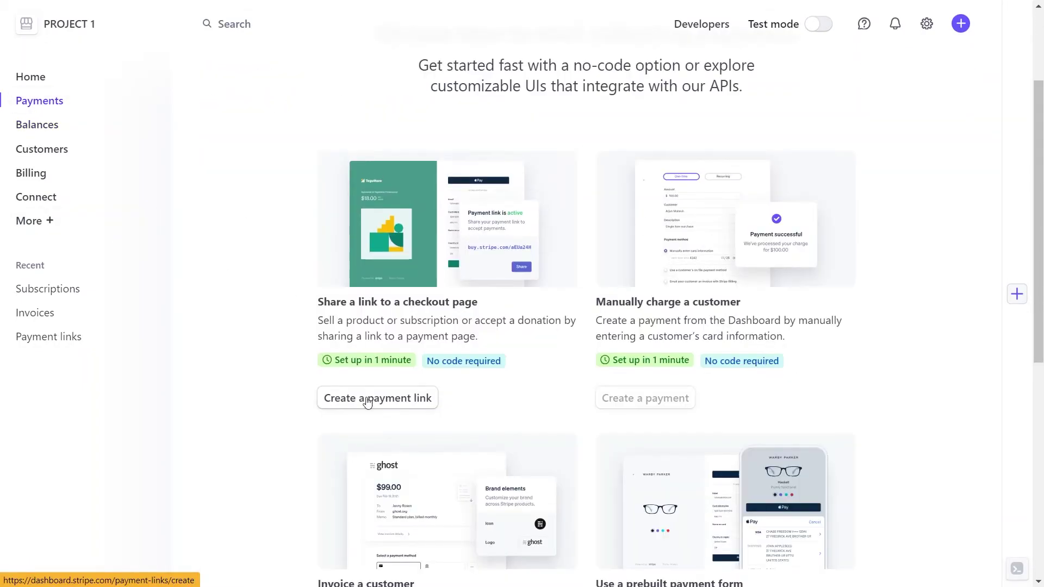
pyautogui.click(399, 397)
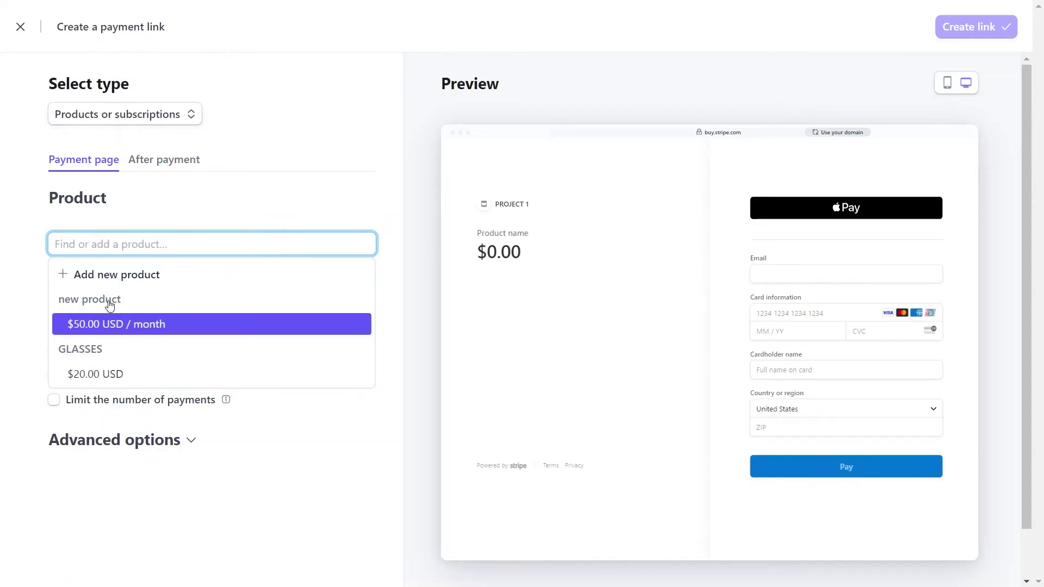
pyautogui.click(116, 275)
pyautogui.write('cap')
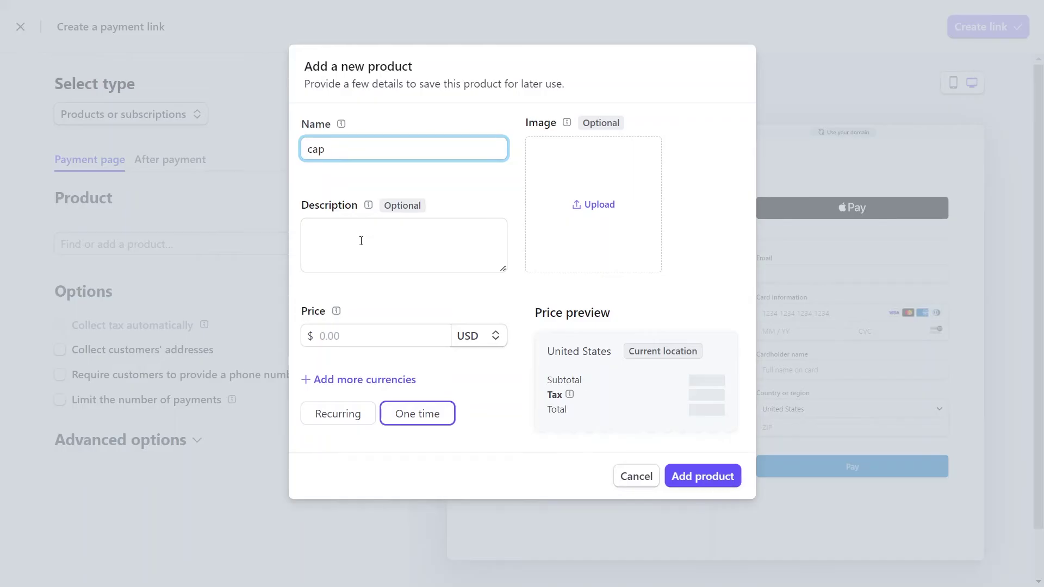
# - Define the product cap as a one-time 5.00 price in US Dollar currency
pyautogui.press('Tab')
pyautogui.press('Tab')
pyautogui.write('5.00')
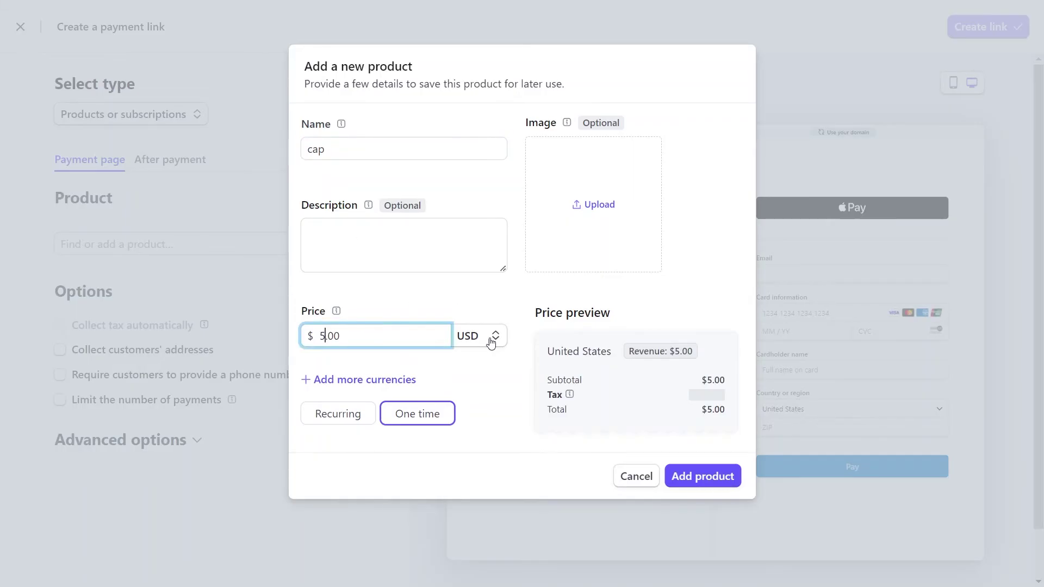
pyautogui.click(495, 338)
pyautogui.scroll(-1, 512, 526)
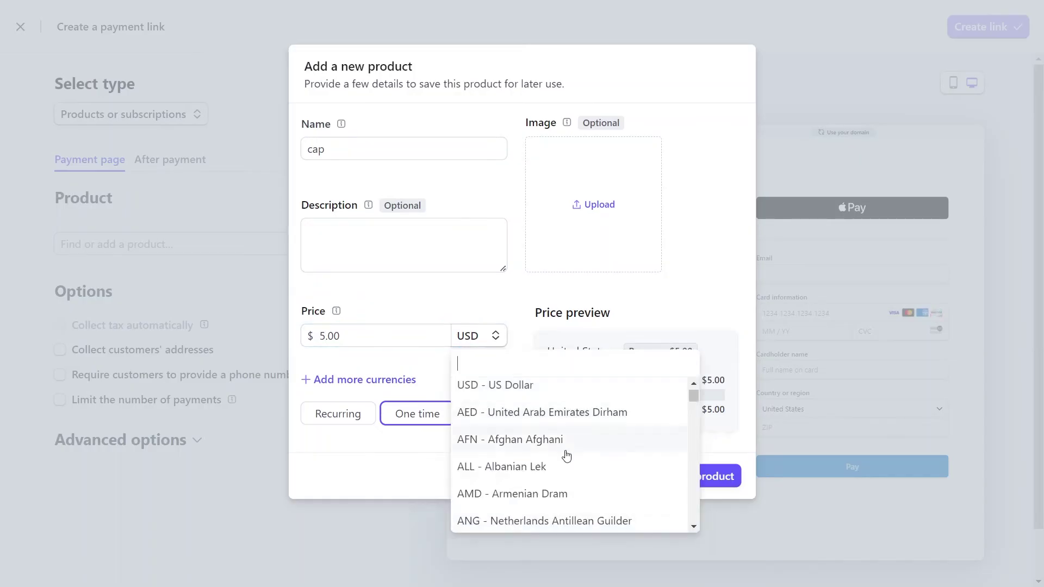
pyautogui.scroll(1, 551, 409)
pyautogui.click(545, 392)
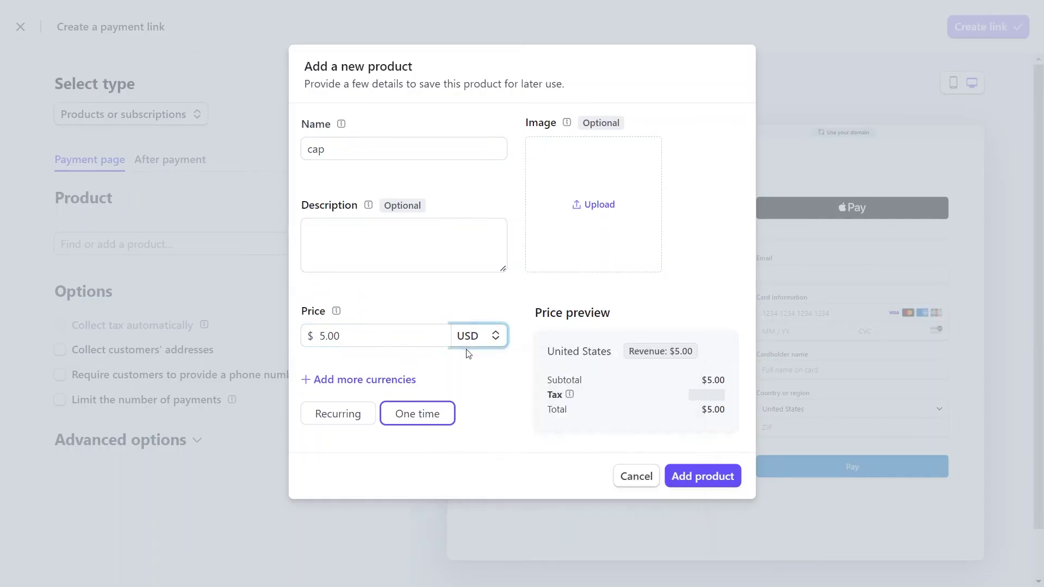
# - Add the cap product at quantity 50 and collect both billing and shipping addresses at checkout
pyautogui.press('Return')
pyautogui.click(74, 291)
pyautogui.write('50')
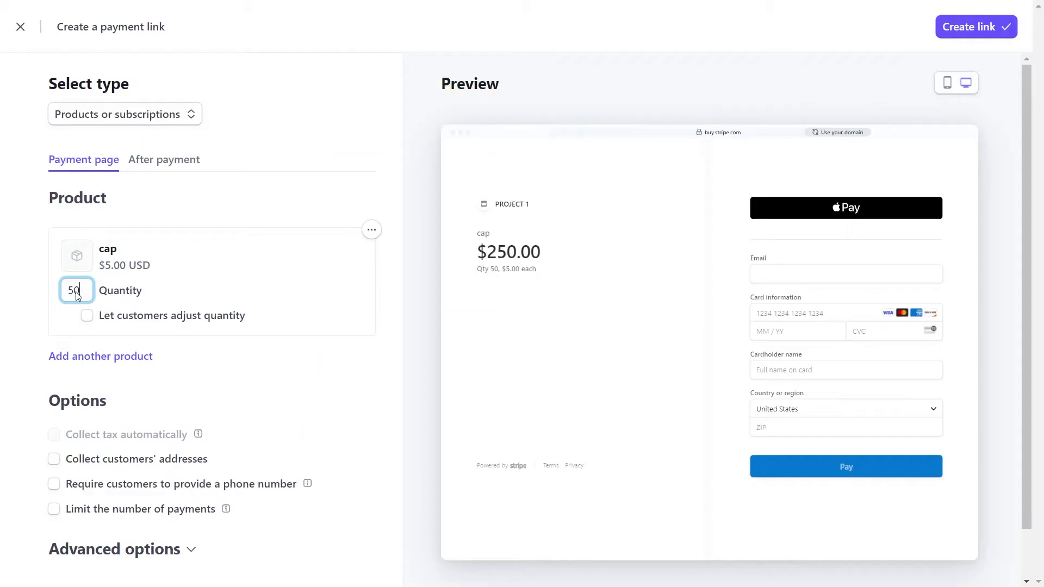
pyautogui.scroll(-1, 530, 262)
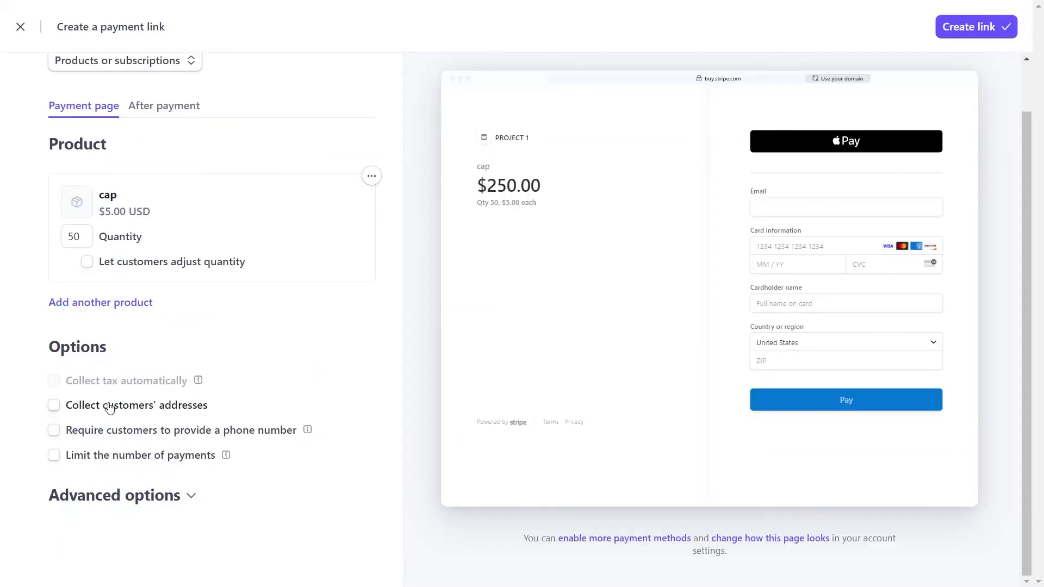
pyautogui.click(59, 406)
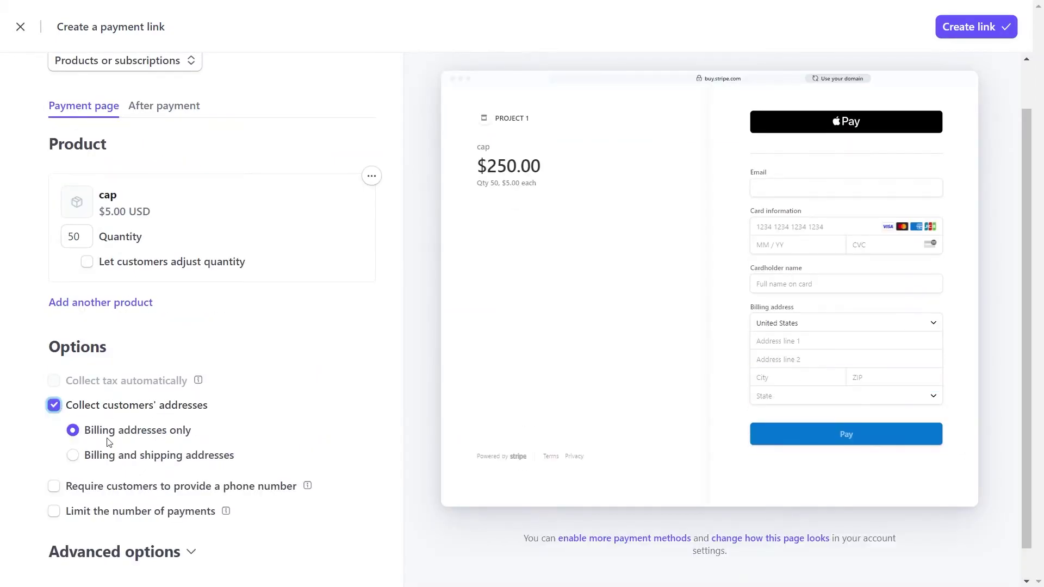
pyautogui.click(73, 456)
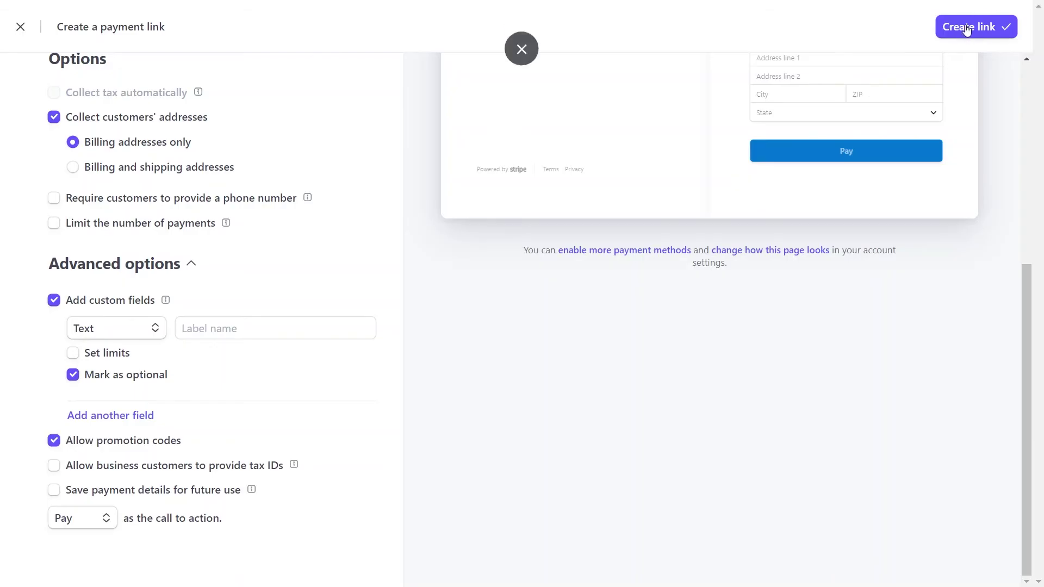
# - Attempt to create the payment link, dropping the unfinished custom field and retrying
pyautogui.click(985, 28)
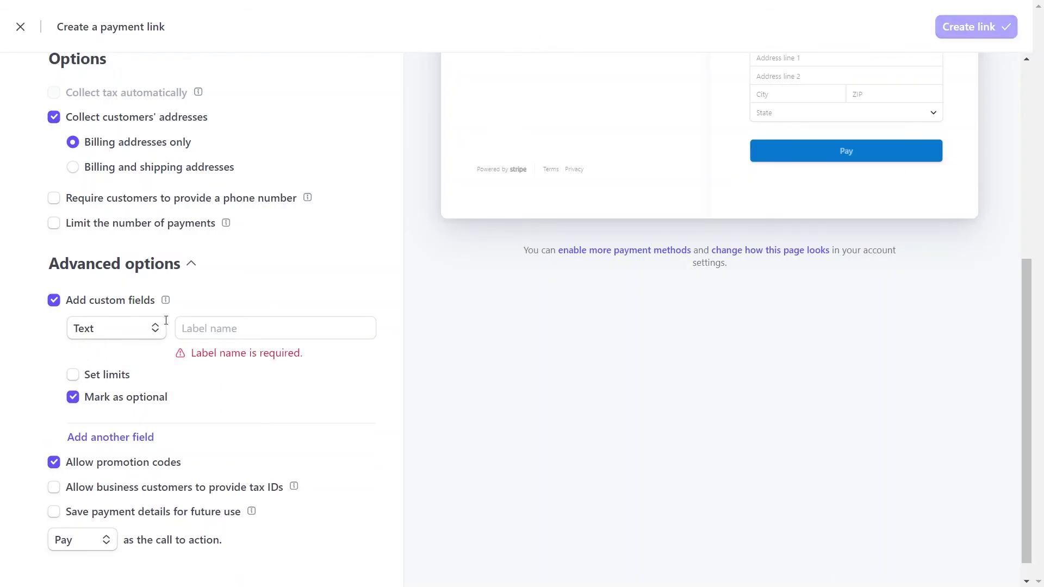
pyautogui.click(53, 300)
pyautogui.click(975, 26)
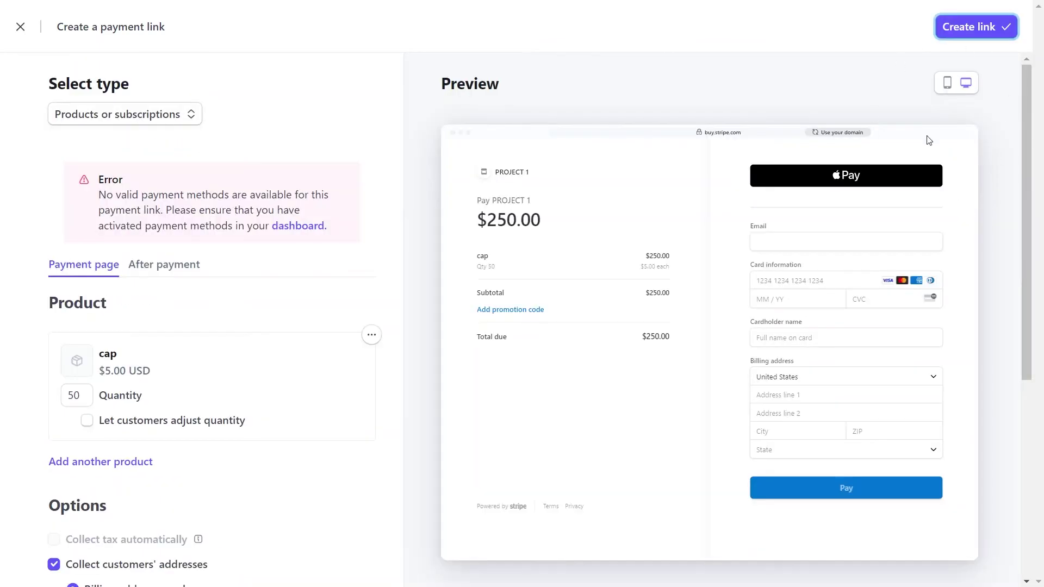
pyautogui.moveTo(1030, 157); pyautogui.dragTo(1029, 172)
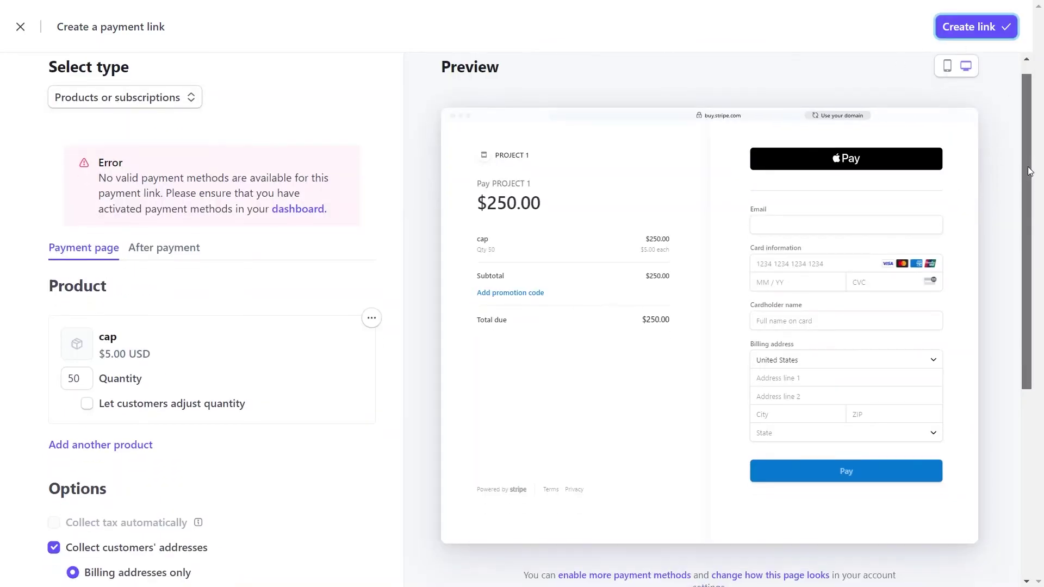
pyautogui.scroll(-1, 1030, 172)
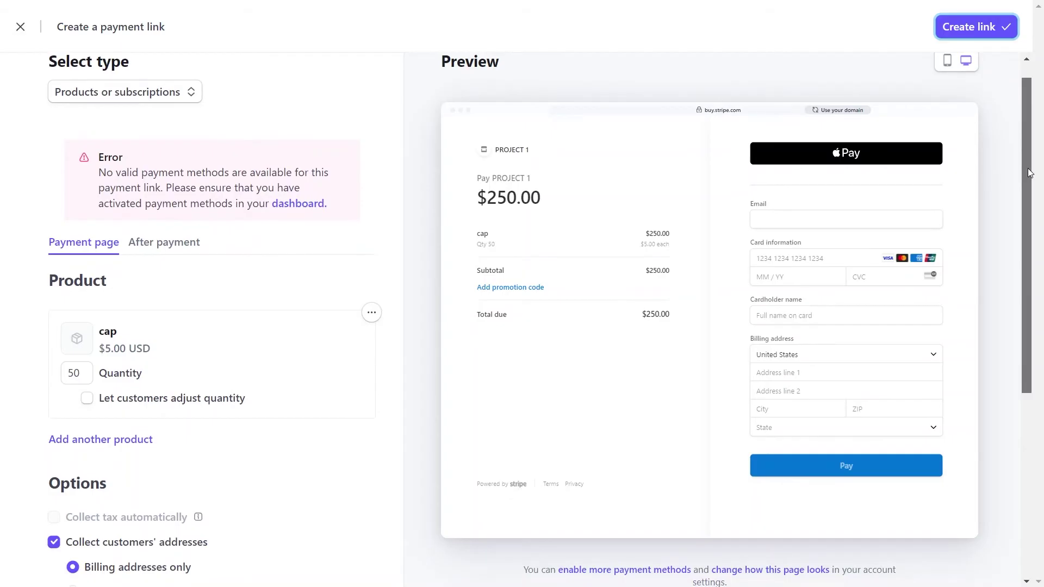
pyautogui.moveTo(1030, 173); pyautogui.dragTo(1030, 175)
# - Leave the link editor and add a new customer named joe with an email from the Customers list
pyautogui.press('Escape')
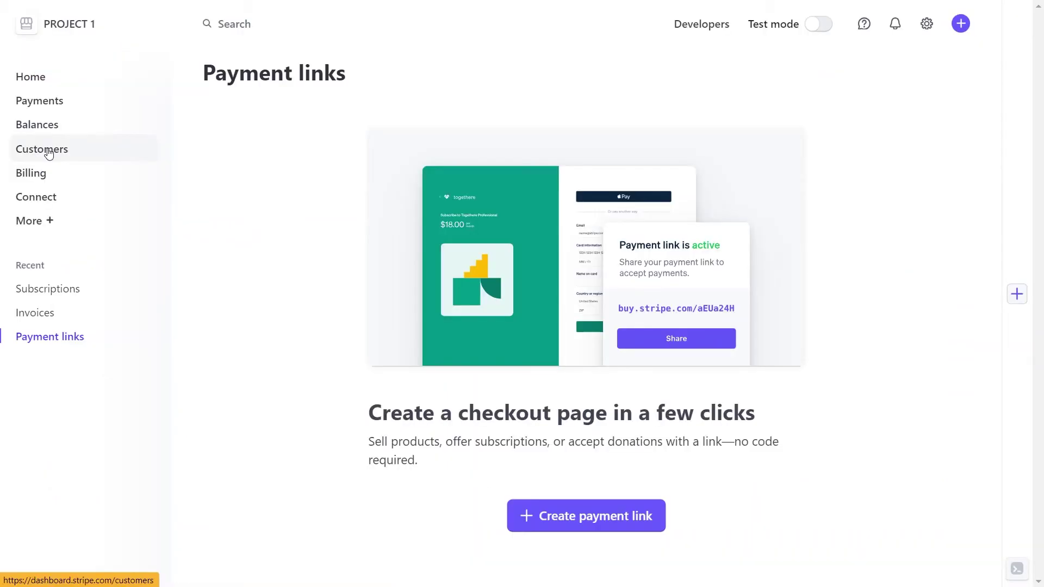
pyautogui.click(47, 151)
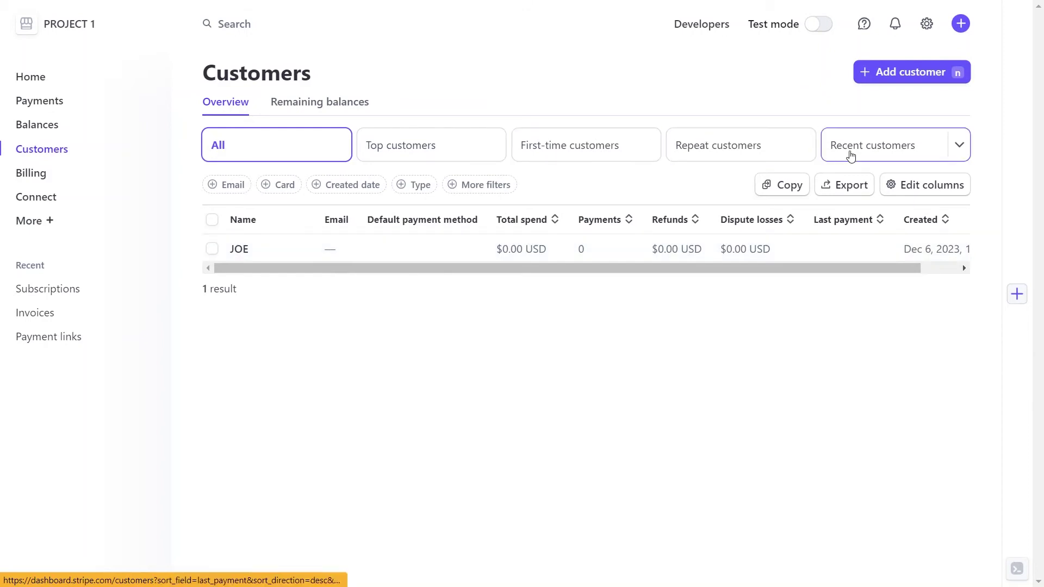
pyautogui.click(905, 72)
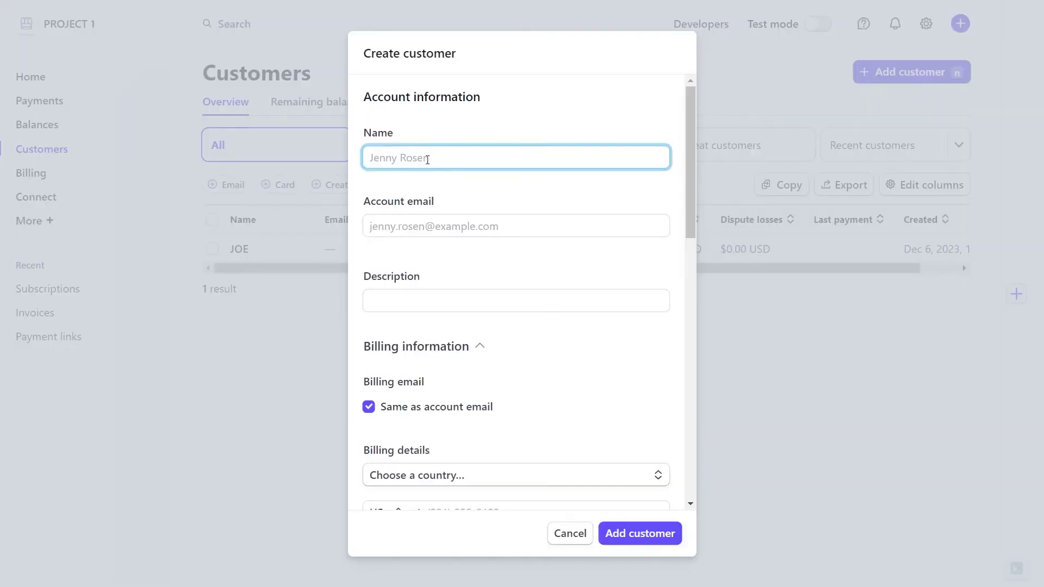
pyautogui.write('joe')
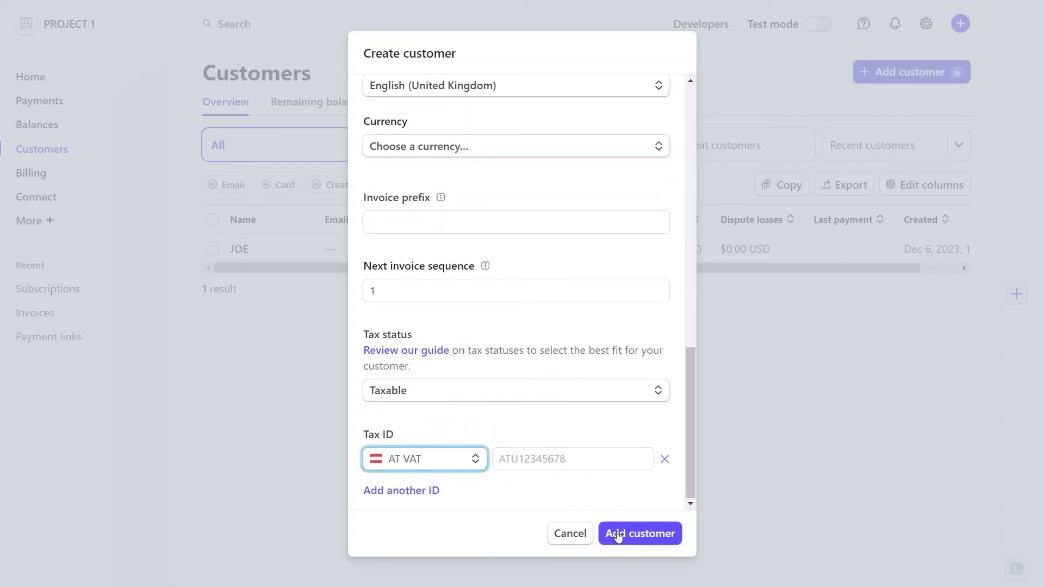
pyautogui.click(616, 532)
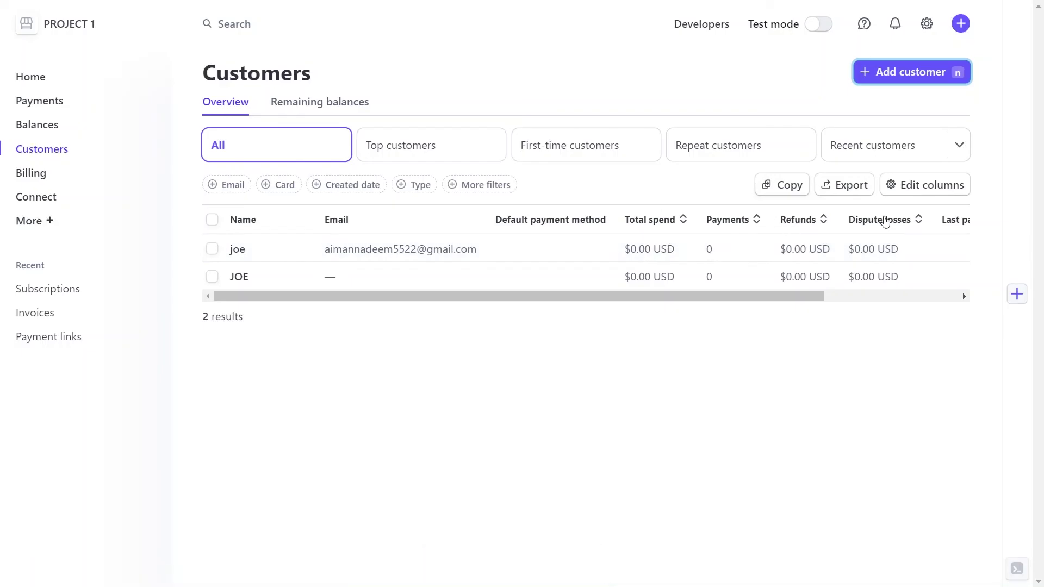
pyautogui.hscroll(5, 754, 300)
# - Review the Billing growth charts and report downloads, then reach the Connect getting-started page
pyautogui.click(43, 173)
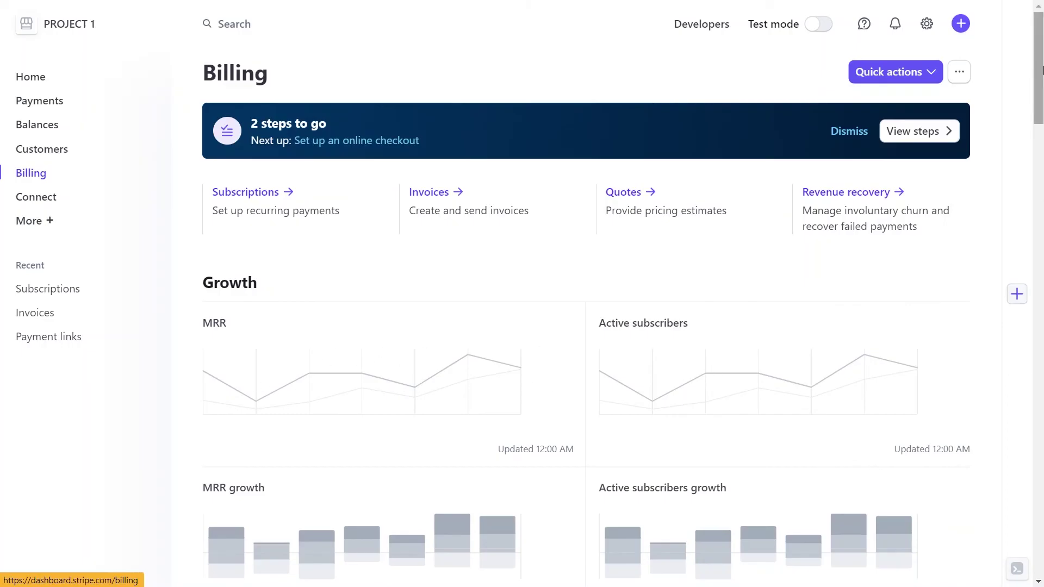
pyautogui.scroll(-3, 310, 214)
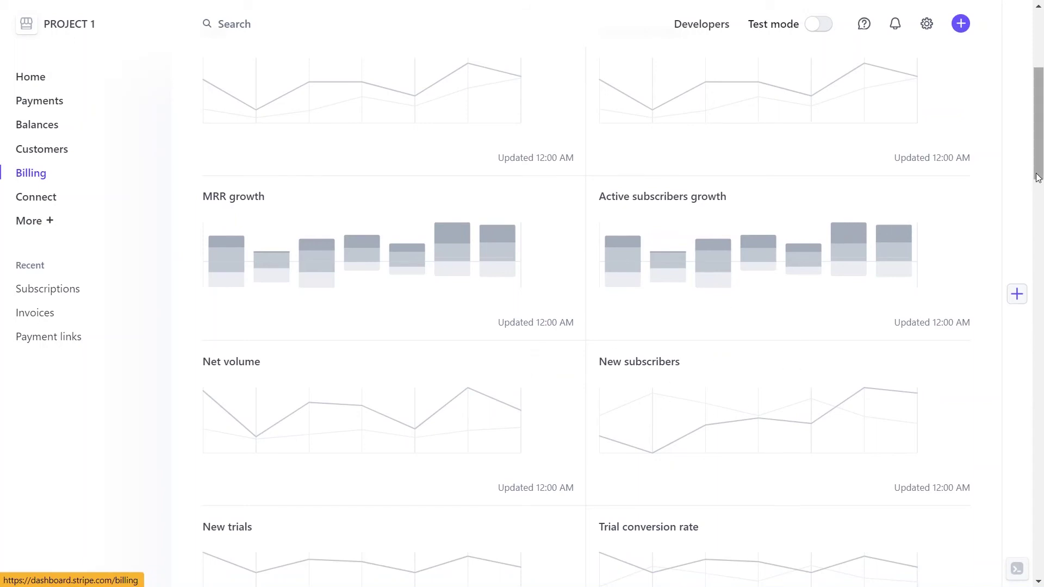
pyautogui.moveTo(1041, 87); pyautogui.dragTo(1042, 196)
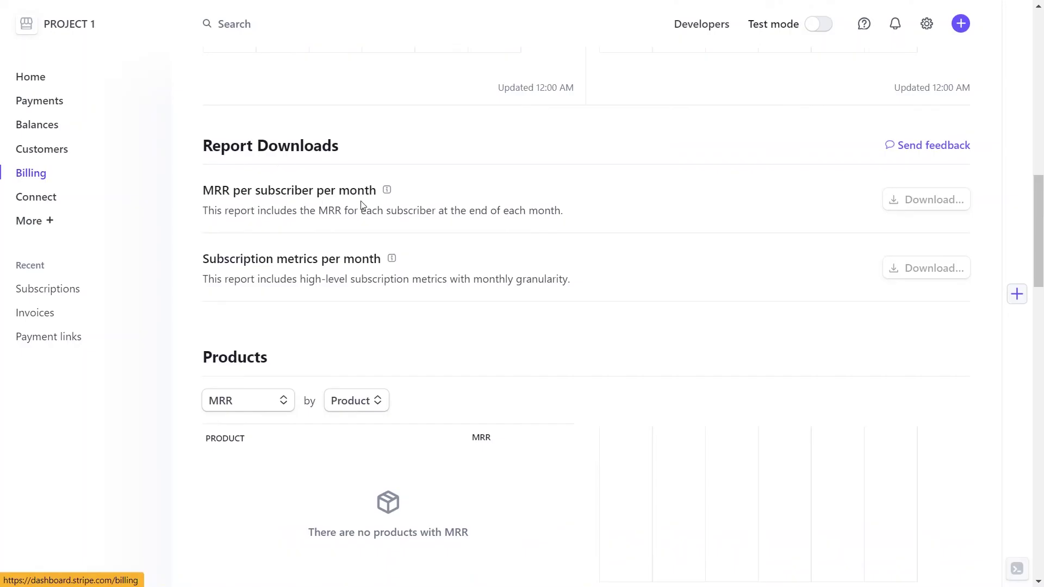
pyautogui.click(38, 198)
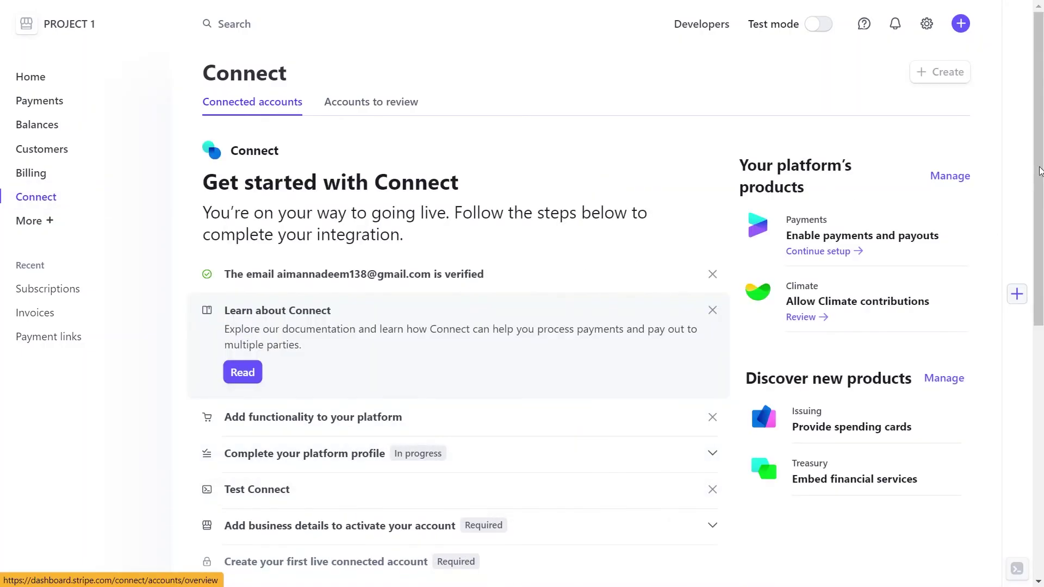
pyautogui.scroll(-3, 362, 167)
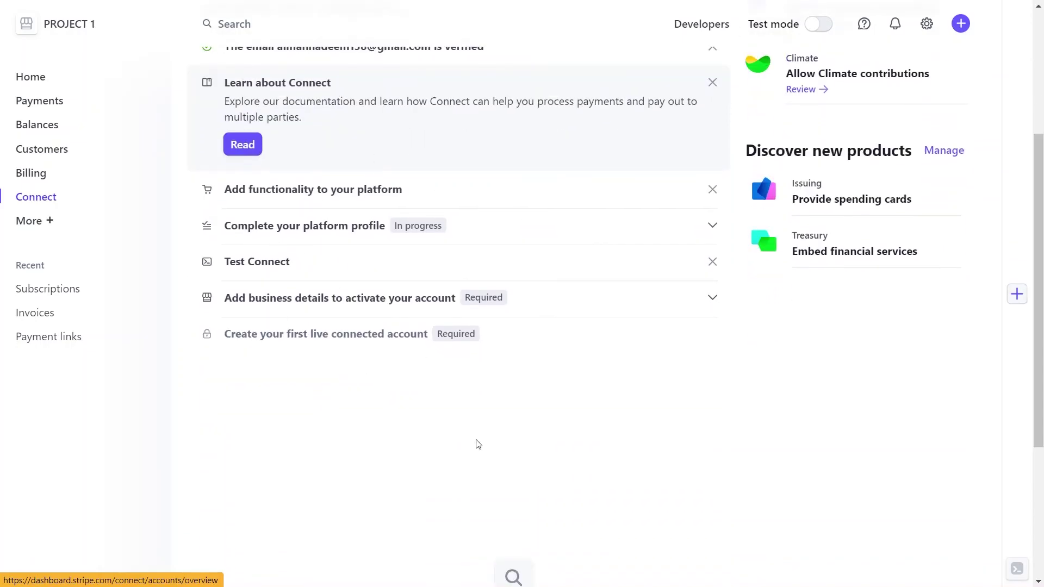
pyautogui.moveTo(1041, 263); pyautogui.dragTo(1041, 143)
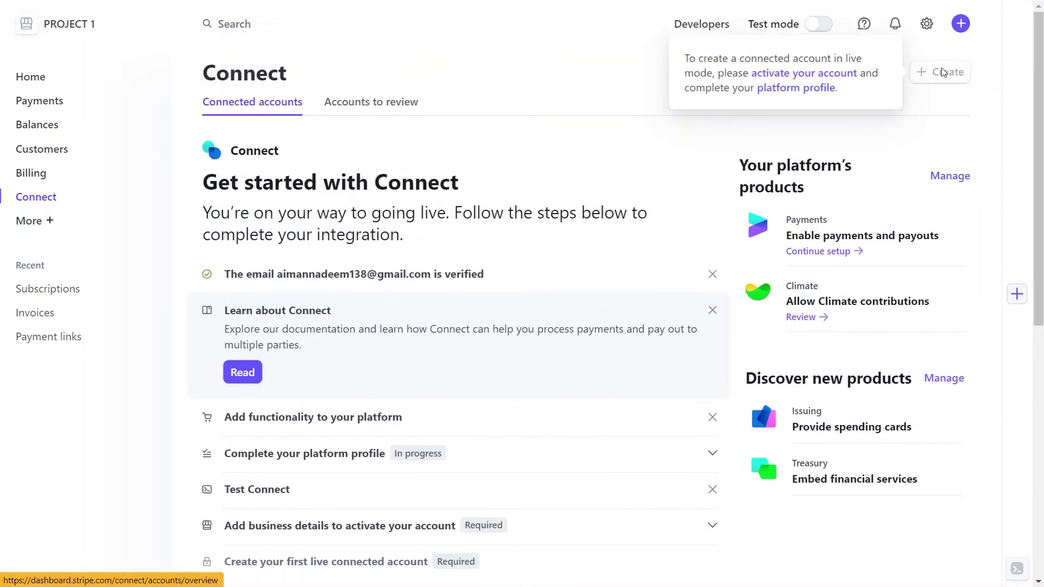
# - Reach account Settings and the Connect payment methods settings page
pyautogui.click(928, 29)
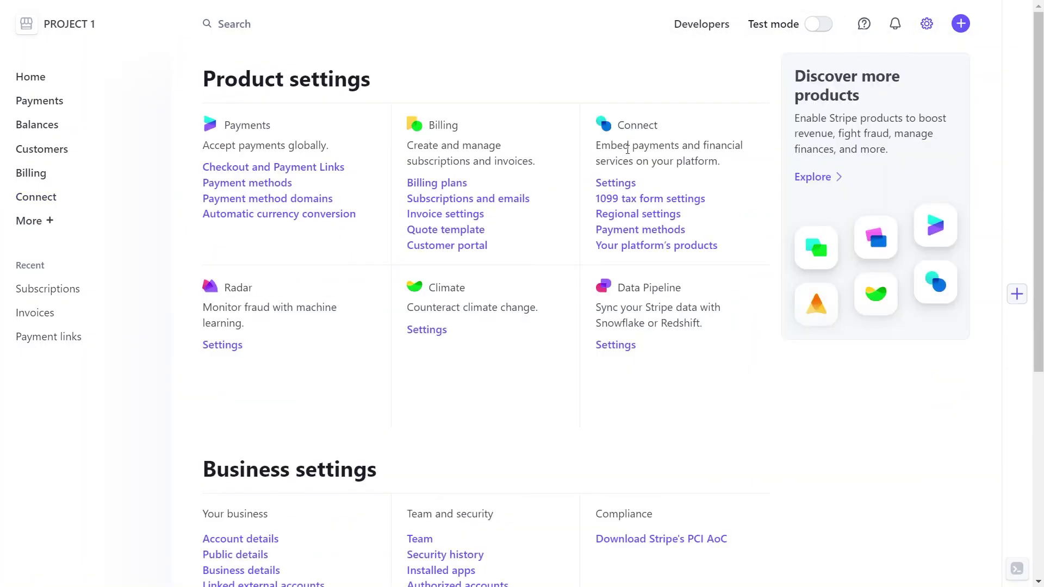
pyautogui.click(269, 183)
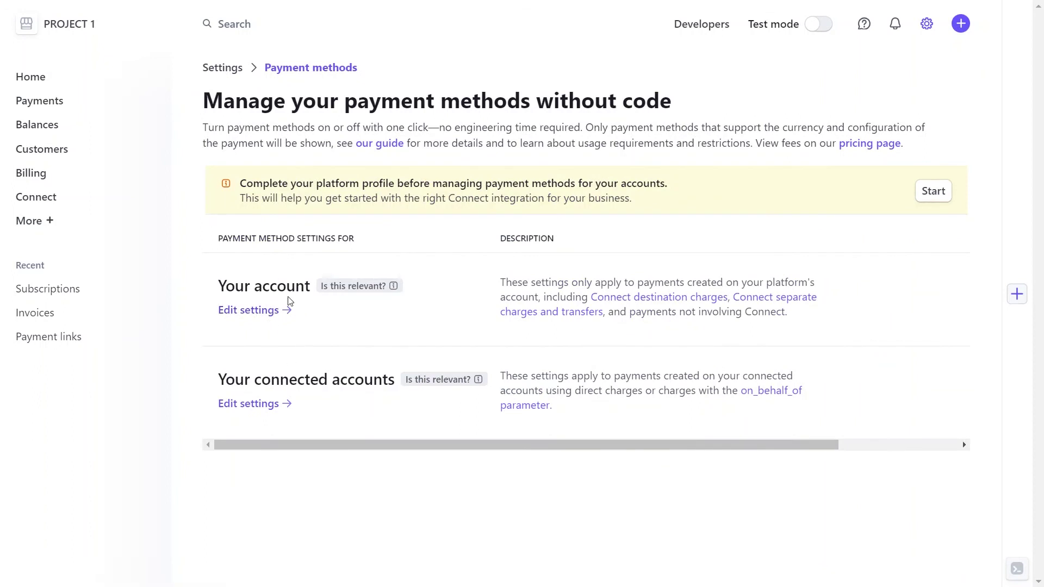
# - Start the platform profile, accept the industry answer and say customers buy from the platform's website or app
pyautogui.click(286, 310)
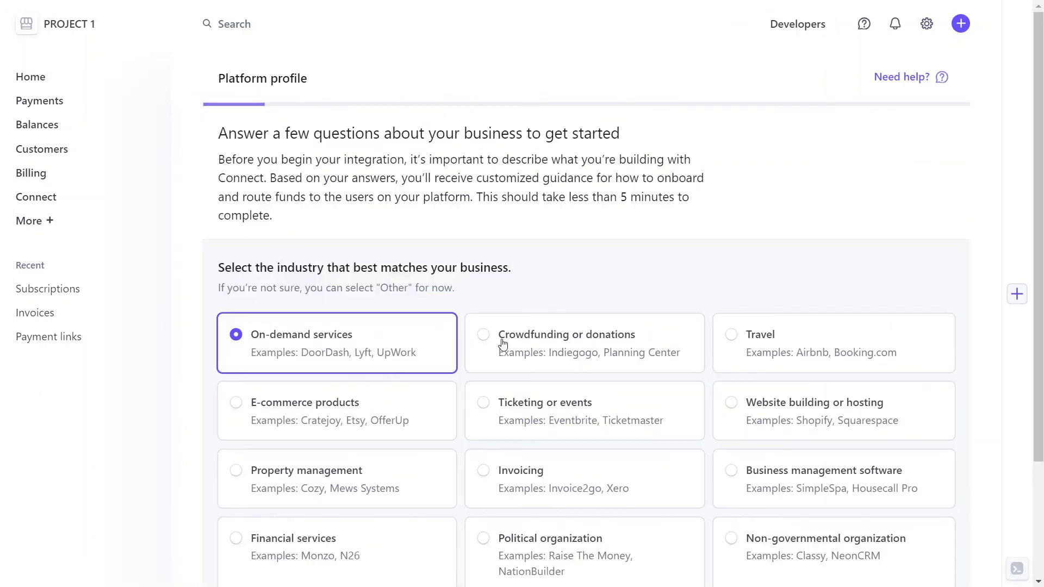
pyautogui.click(216, 411)
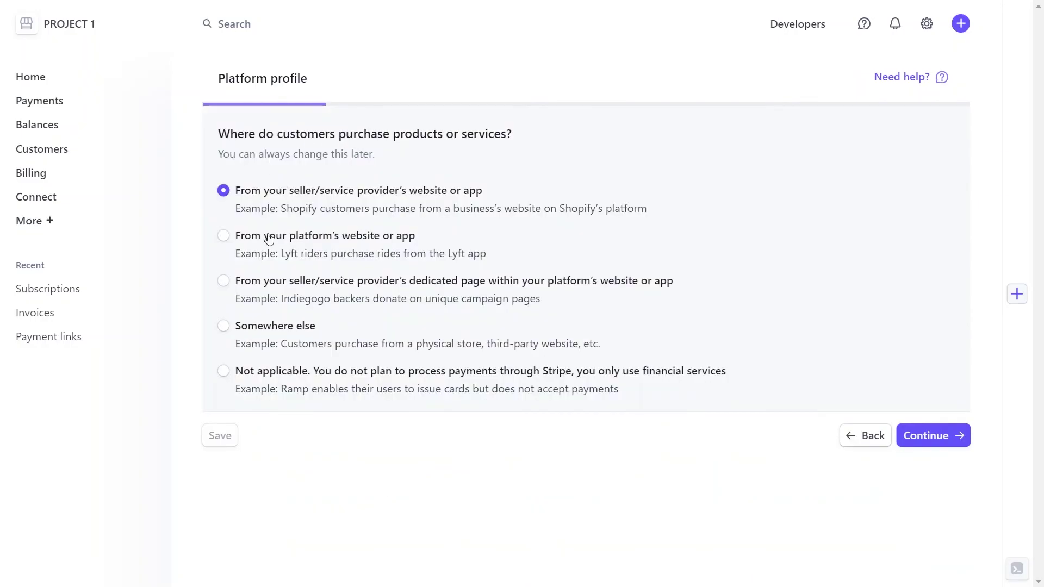
pyautogui.click(224, 237)
# - Show the platform's name on card statements and continue to the dispute contact question
pyautogui.click(925, 437)
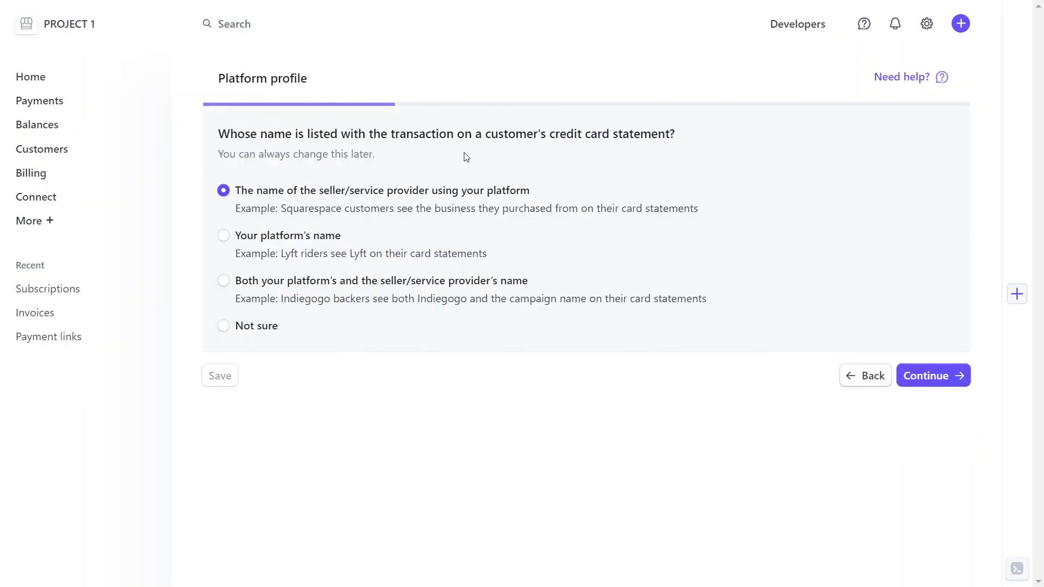
pyautogui.click(223, 240)
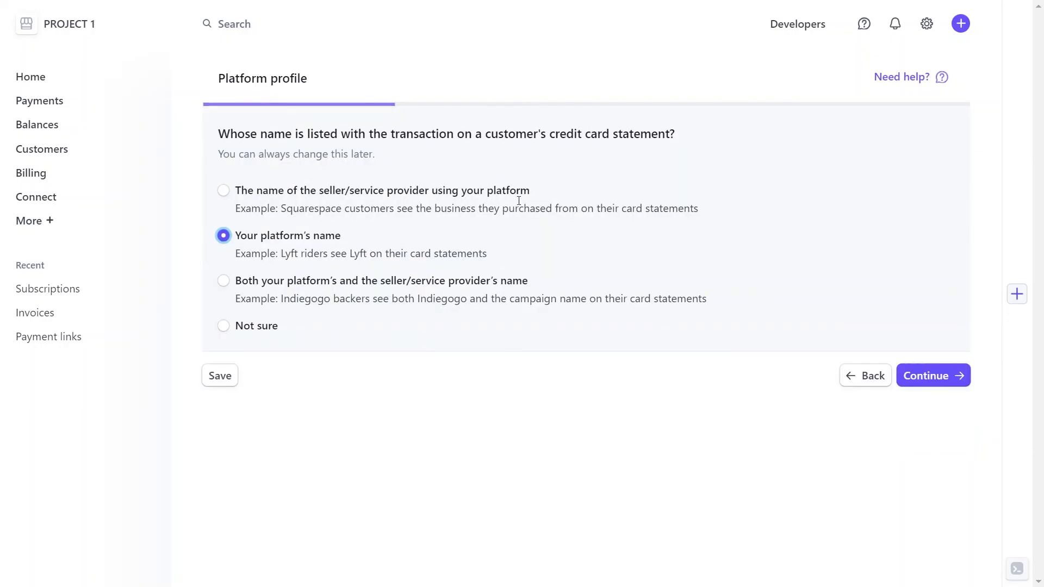
pyautogui.click(917, 380)
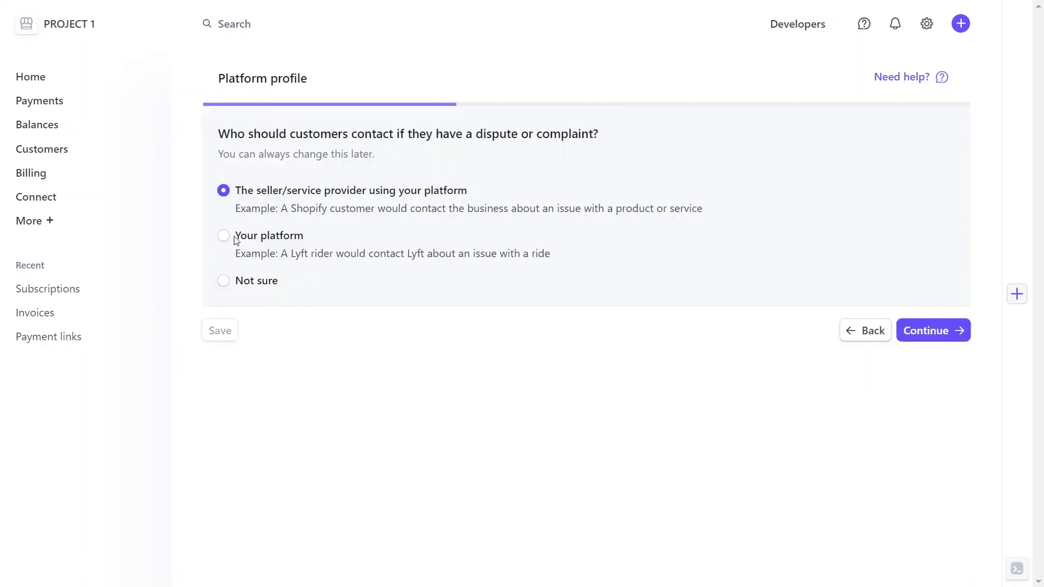